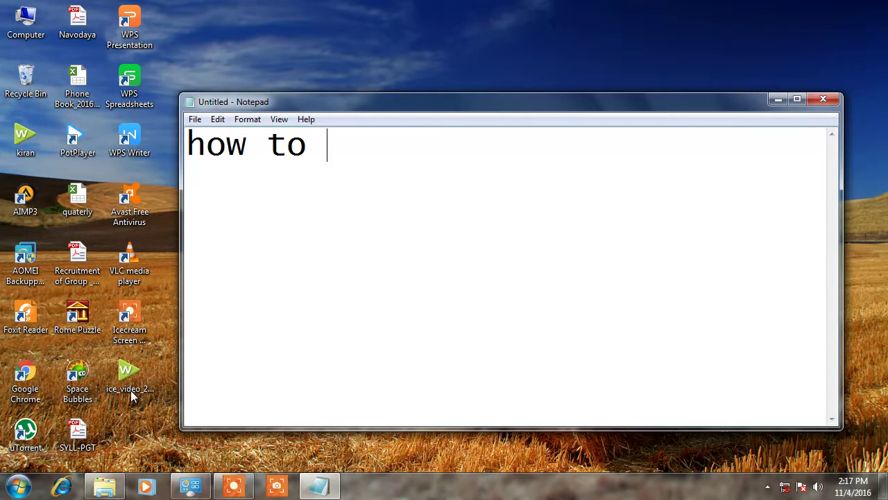
# - Complete the note's heading so it reads "how to enable and disble USB Pendrive or port"
pyautogui.write('enable and disba')
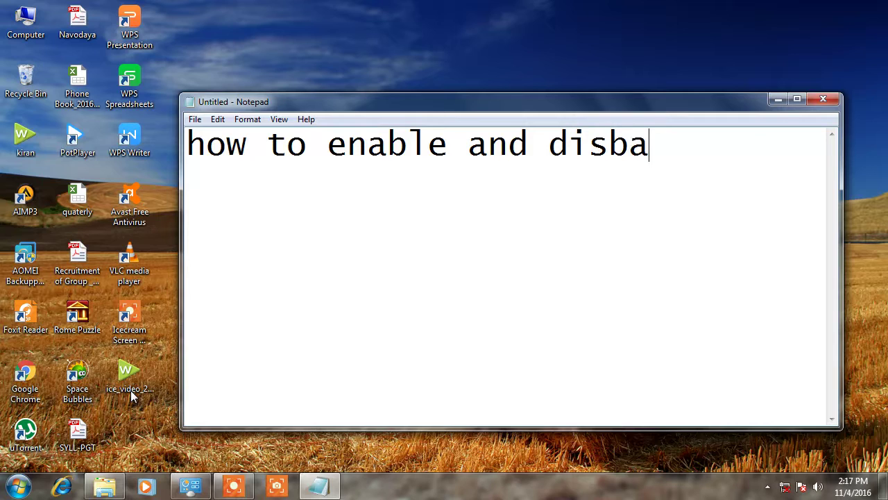
pyautogui.press('BackSpace')
pyautogui.write('le USB ')
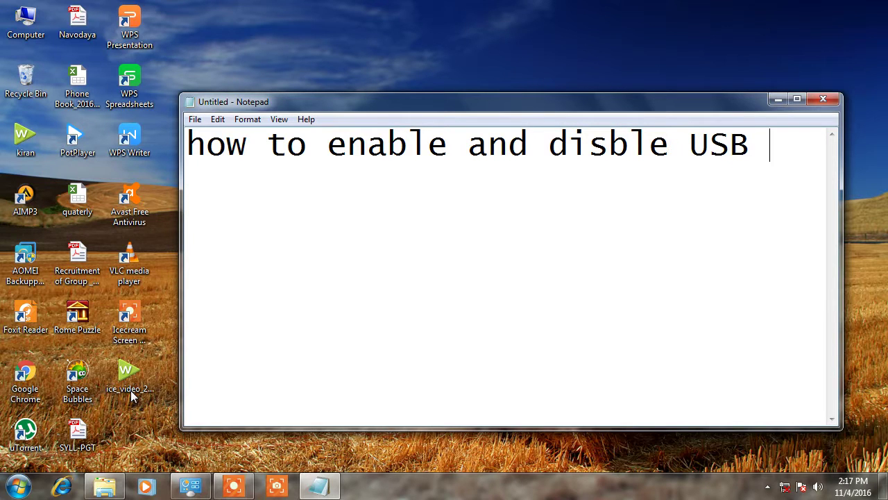
pyautogui.write('Pendrive or port')
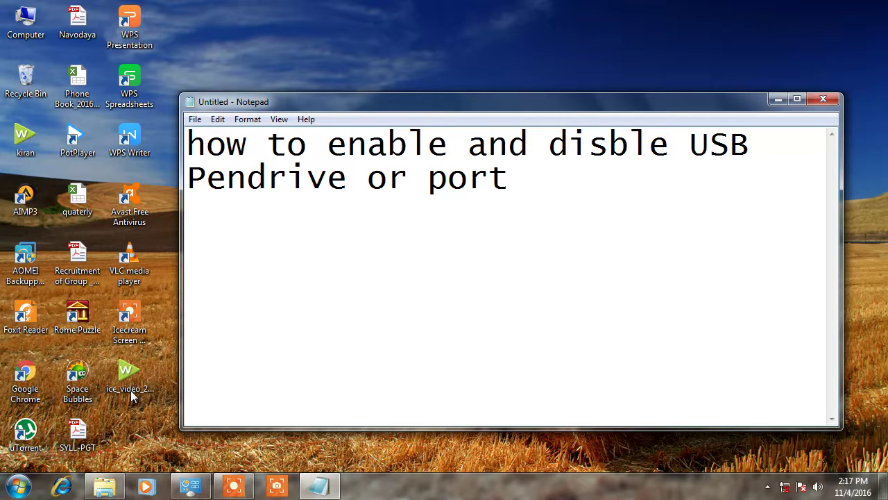
# - End the heading with a period and add the line "1. Open your Run and type regedit" below it
pyautogui.write('. 1. Open y')
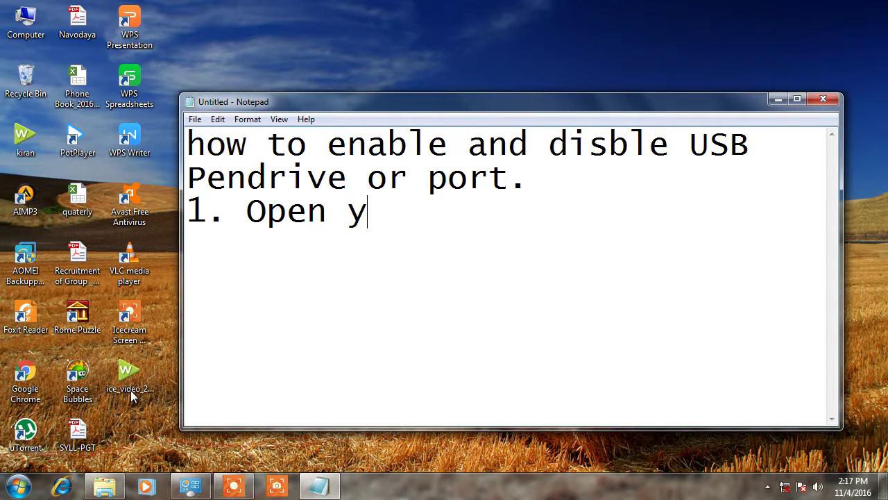
pyautogui.write('our Run')
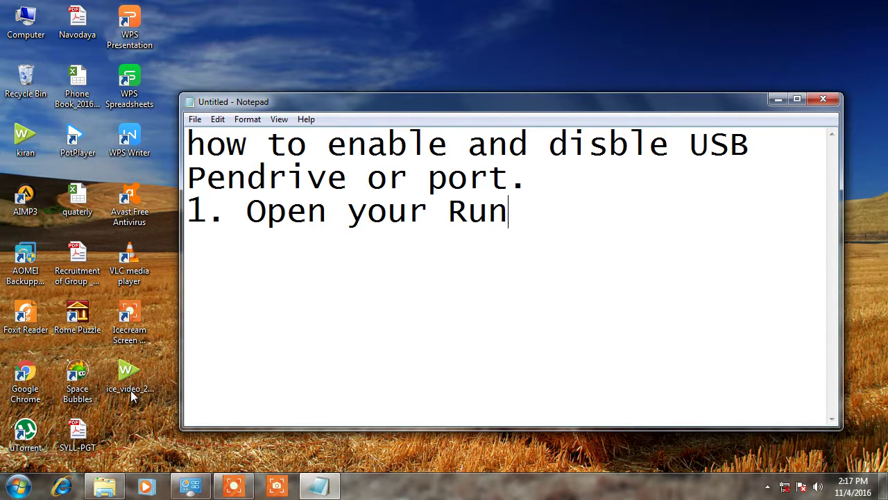
pyautogui.write(' and type rege')
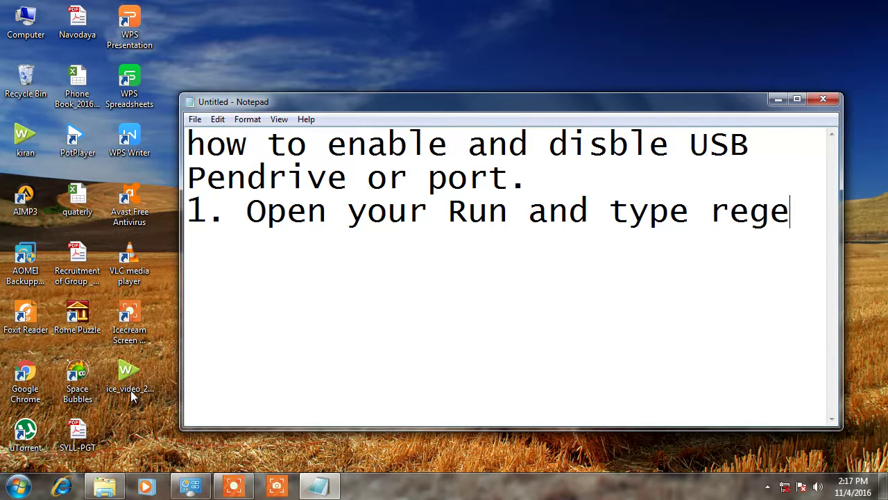
pyautogui.write('dit')
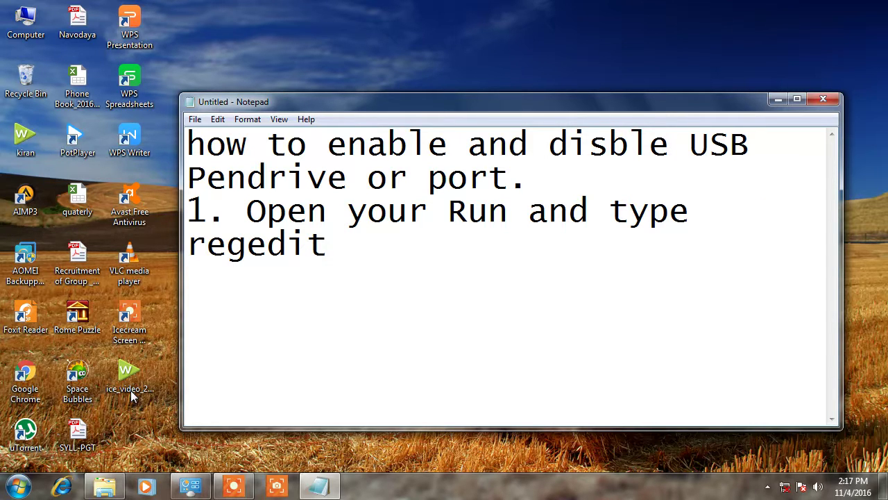
# - Launch the Registry Editor by running the command regedit
pyautogui.press('super+r')
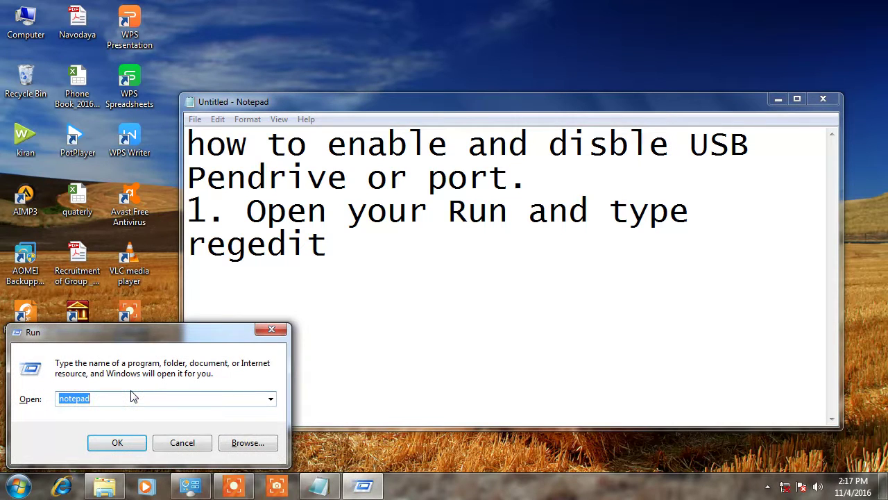
pyautogui.write('regedit')
pyautogui.press('Return')
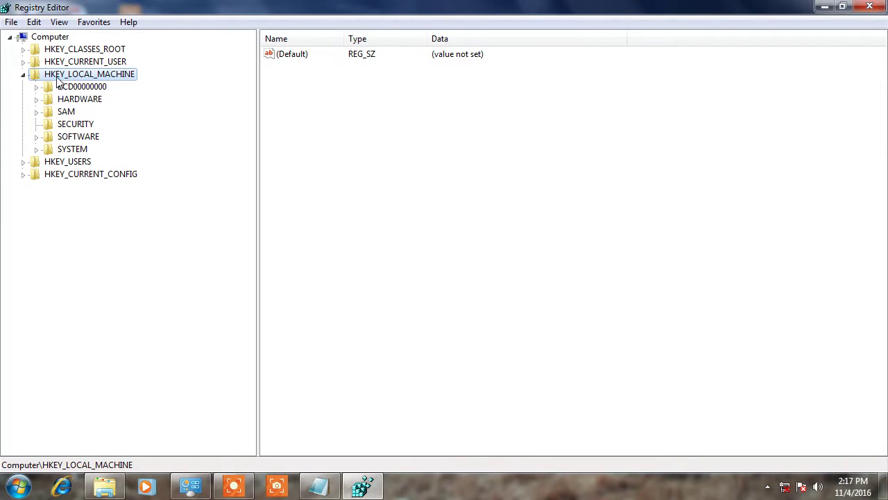
# - Collapse the HKEY_LOCAL_MACHINE key and arrange the Registry Editor and Notepad windows so the key tree stays visible beside the note
pyautogui.click(23, 74)
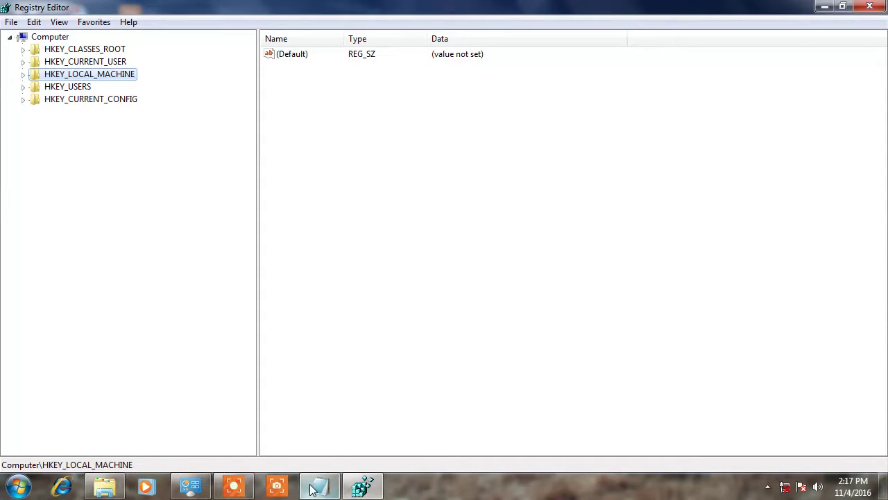
pyautogui.doubleClick(223, 6)
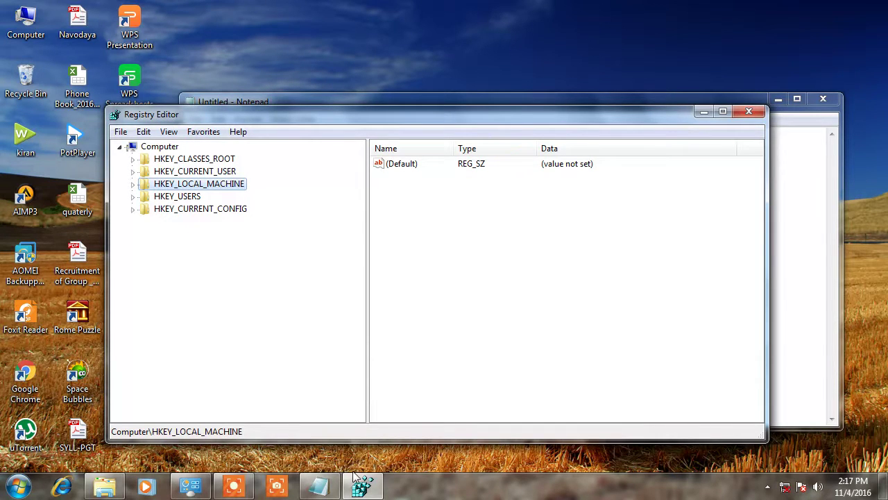
pyautogui.click(319, 486)
pyautogui.moveTo(450, 105); pyautogui.dragTo(649, 146)
# - Add the second instruction to the note: "2. select LOCAL_MACHINE and expandit."
pyautogui.press('Return')
pyautogui.write('2. ')
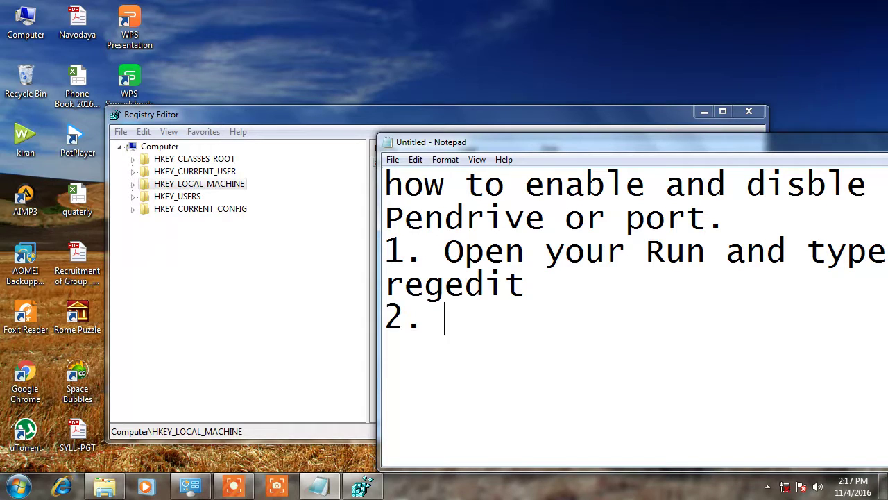
pyautogui.write('select ')
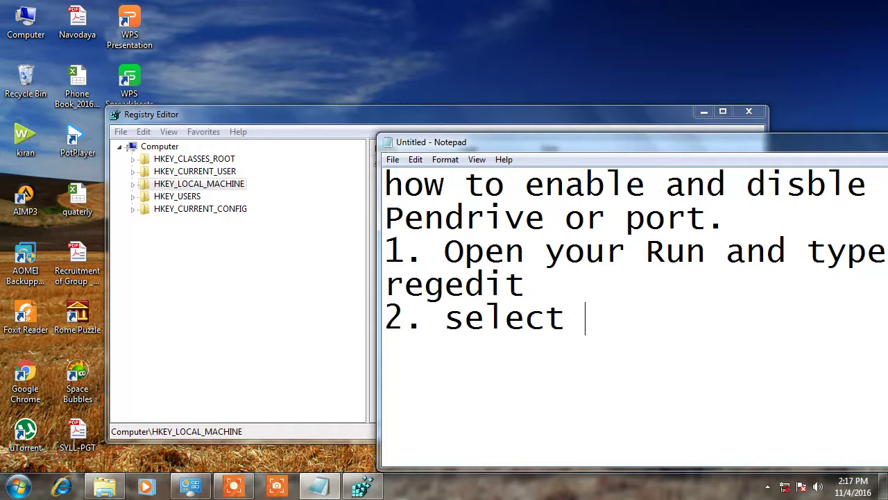
pyautogui.write('LOCAL_MACH')
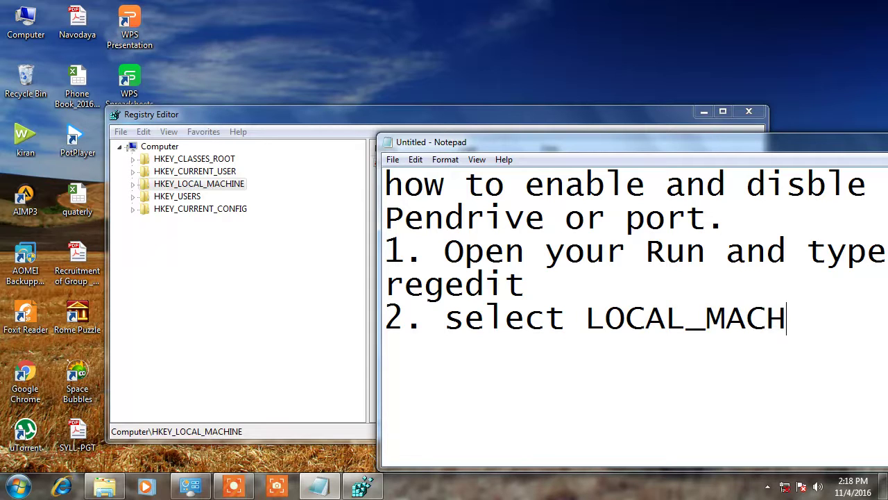
pyautogui.write('INE ')
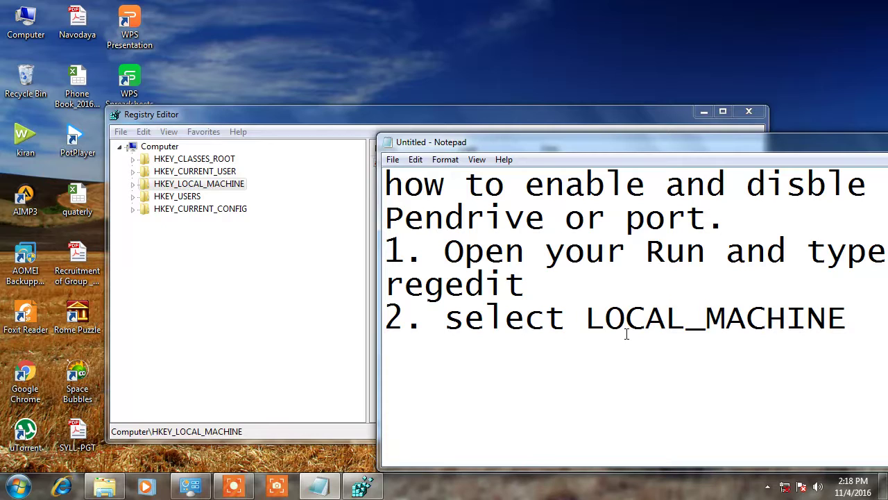
pyautogui.write('and expandi')
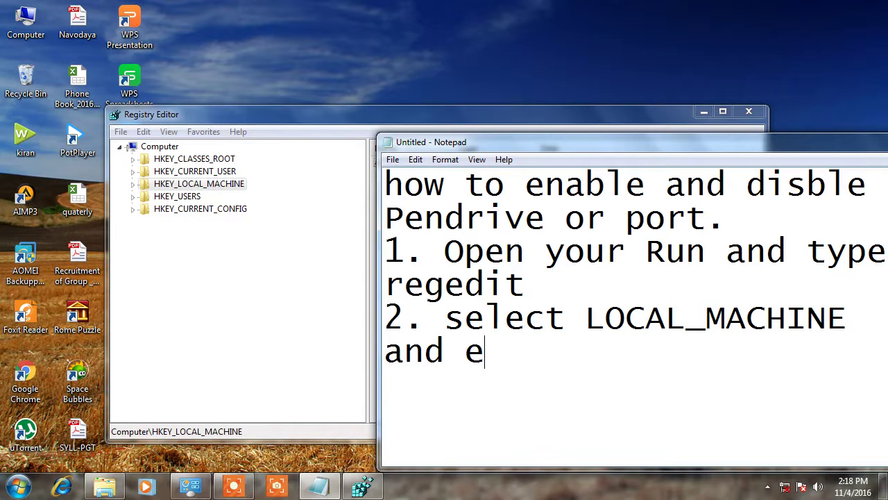
pyautogui.press('BackSpace')
pyautogui.press('BackSpace')
pyautogui.write('dit.')
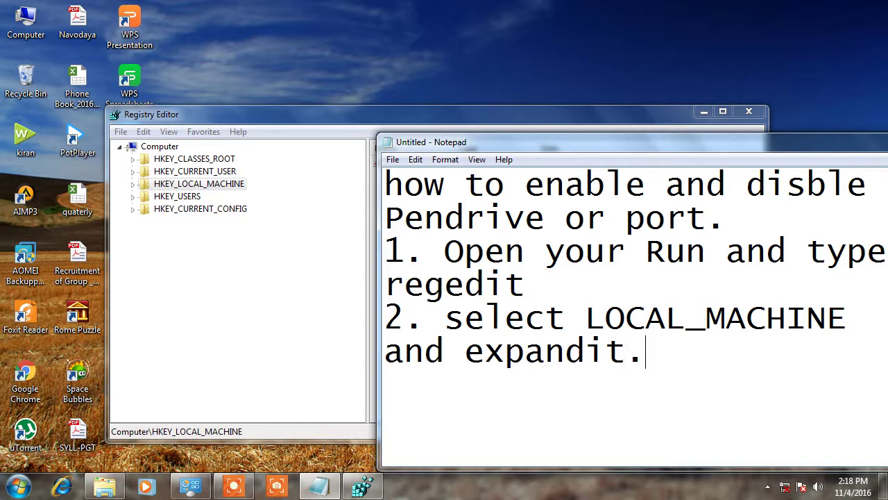
# - In the Registry Editor, expand HKEY_LOCAL_MACHINE\SYSTEM\CurrentControlSet\services and locate the USBSTOR key
pyautogui.click(134, 185)
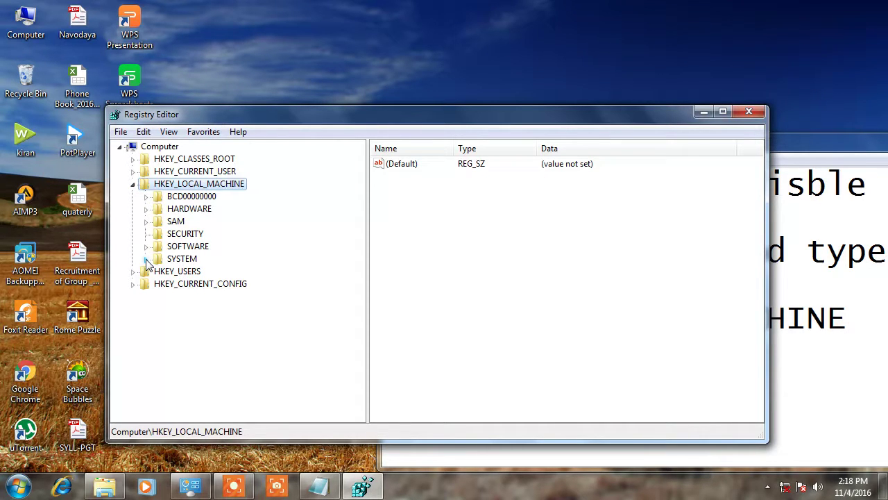
pyautogui.click(145, 259)
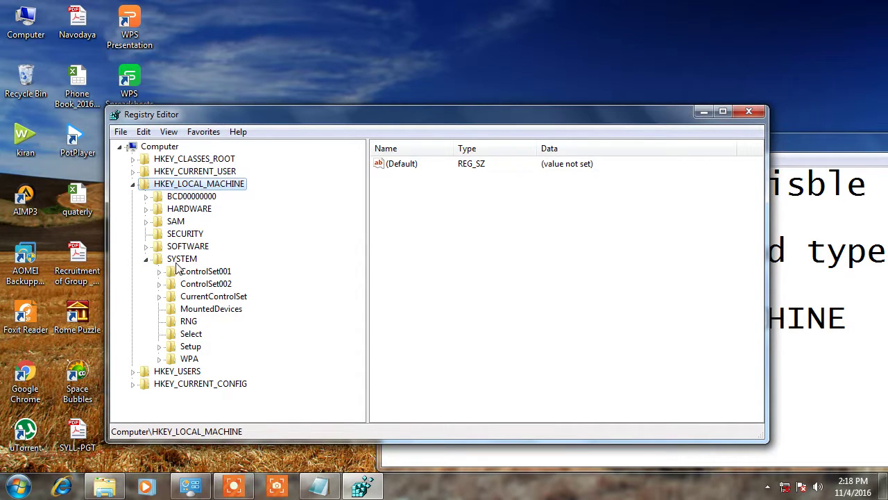
pyautogui.click(159, 296)
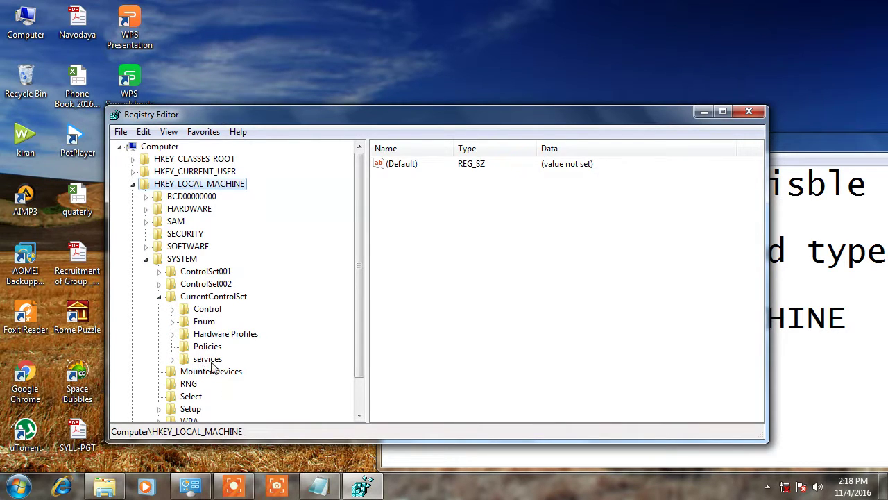
pyautogui.click(172, 359)
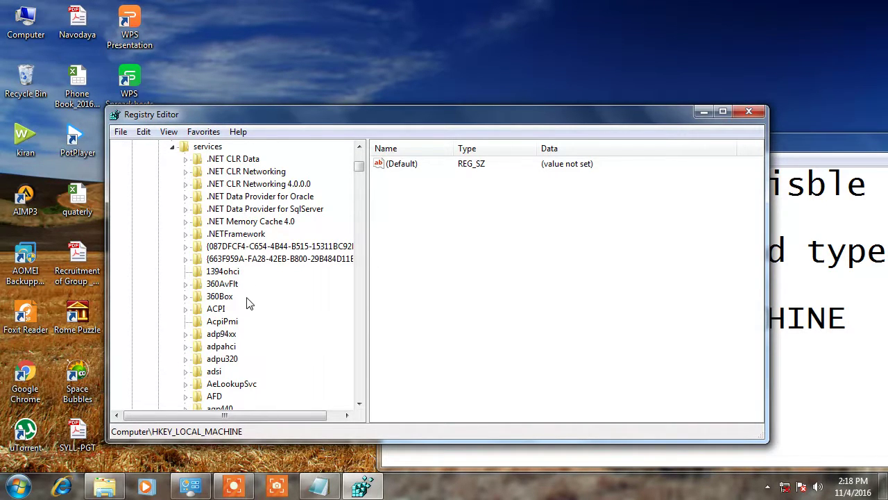
pyautogui.scroll(-7, 250, 304)
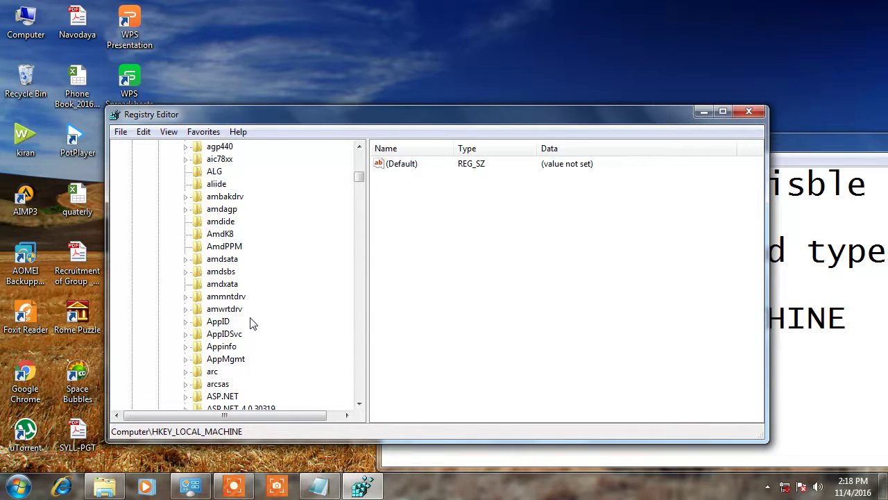
pyautogui.scroll(-4, 359, 403)
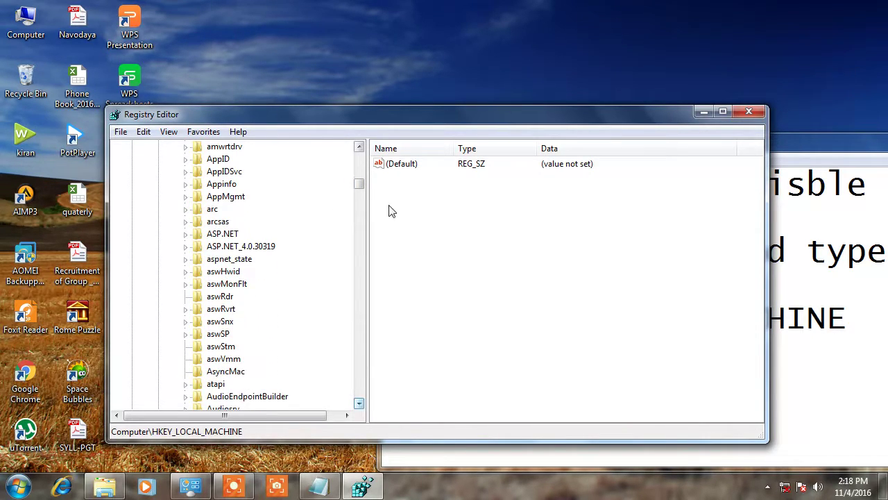
pyautogui.moveTo(363, 184); pyautogui.dragTo(372, 362)
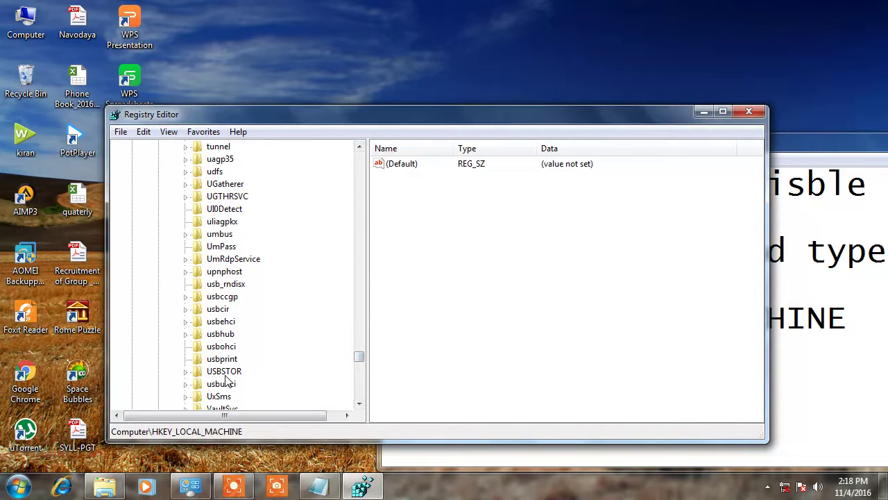
pyautogui.click(360, 403)
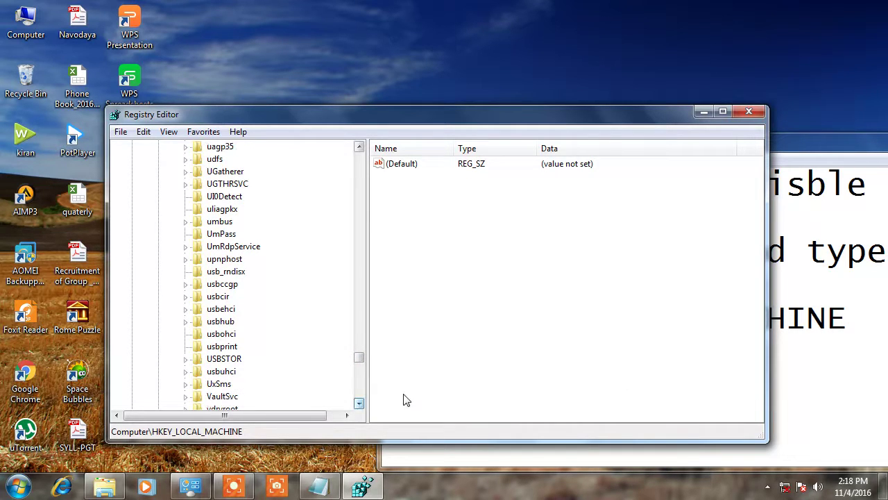
# - In Notepad, add the third instruction "3. you have to find USBSTOR." and reposition the window so the whole line shows
pyautogui.click(778, 378)
pyautogui.write('3. ')
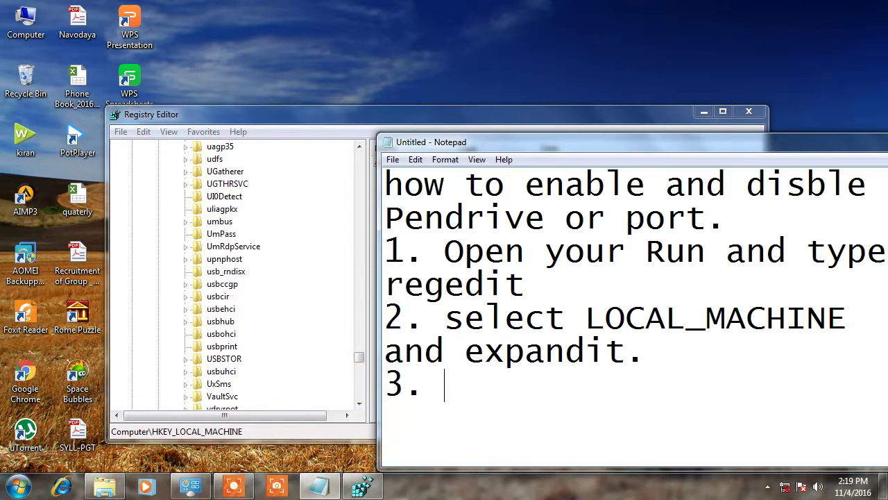
pyautogui.write('you have t')
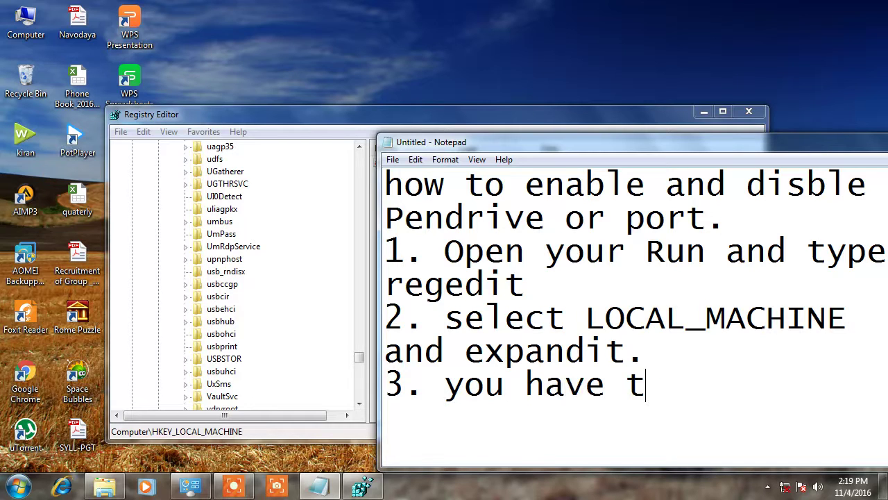
pyautogui.write('o find US')
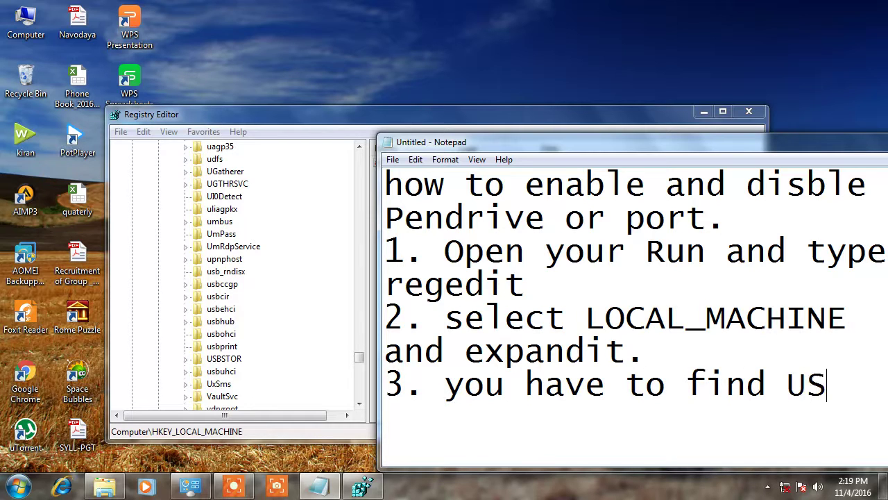
pyautogui.write('BST')
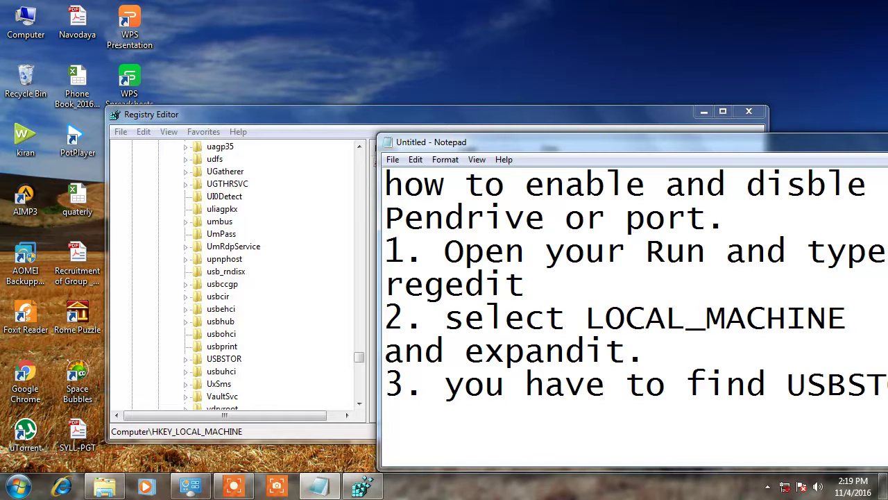
pyautogui.moveTo(764, 142); pyautogui.dragTo(675, 107)
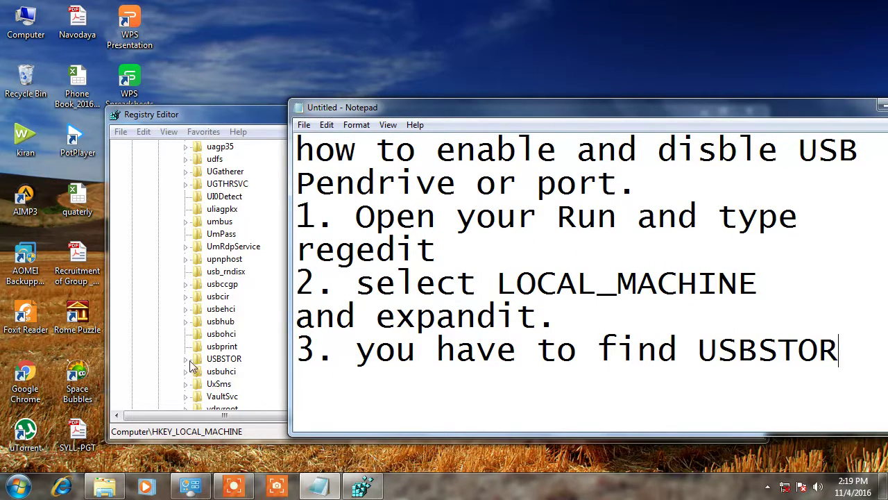
pyautogui.write('OR.')
# - Add the line "double click on USBSTOR." to the note and minimize Notepad to return to the Registry Editor
pyautogui.press('Return')
pyautogui.write('do')
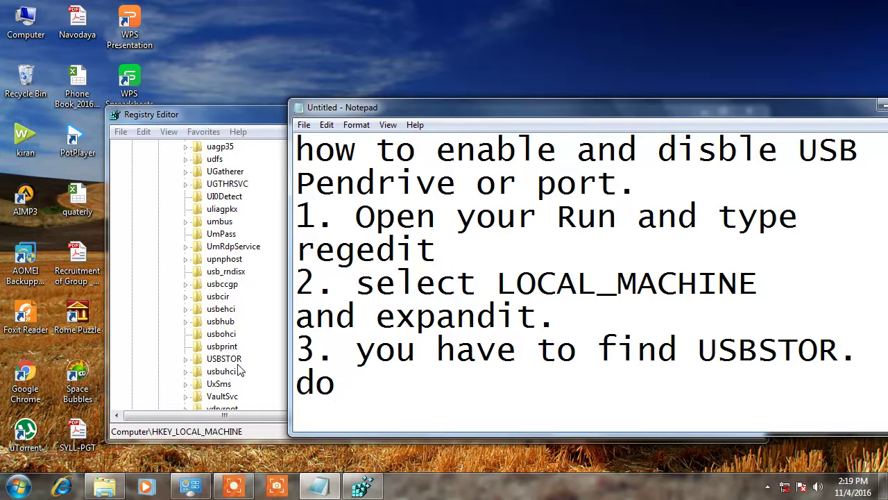
pyautogui.write('uble cl')
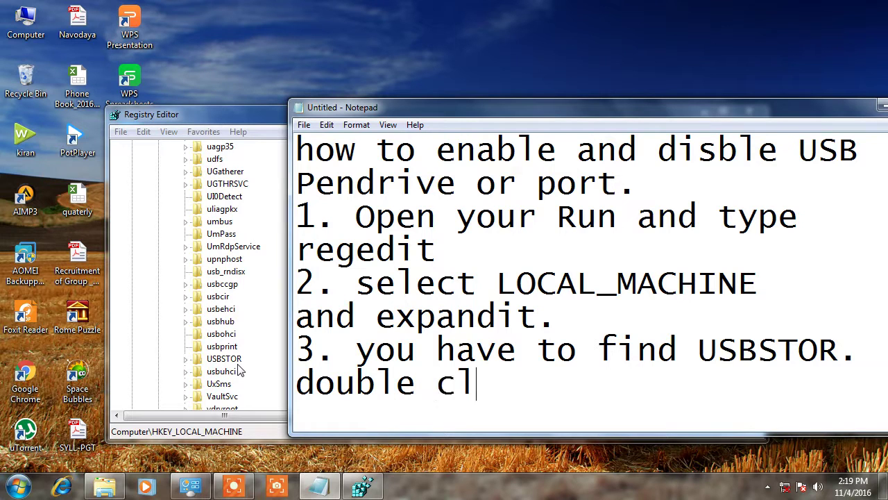
pyautogui.write('ick on USB')
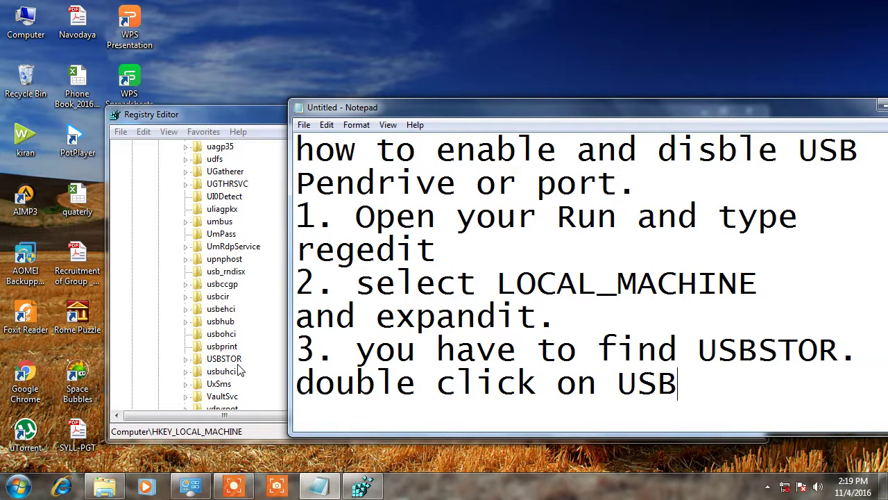
pyautogui.write('STOR.')
pyautogui.press('Return')
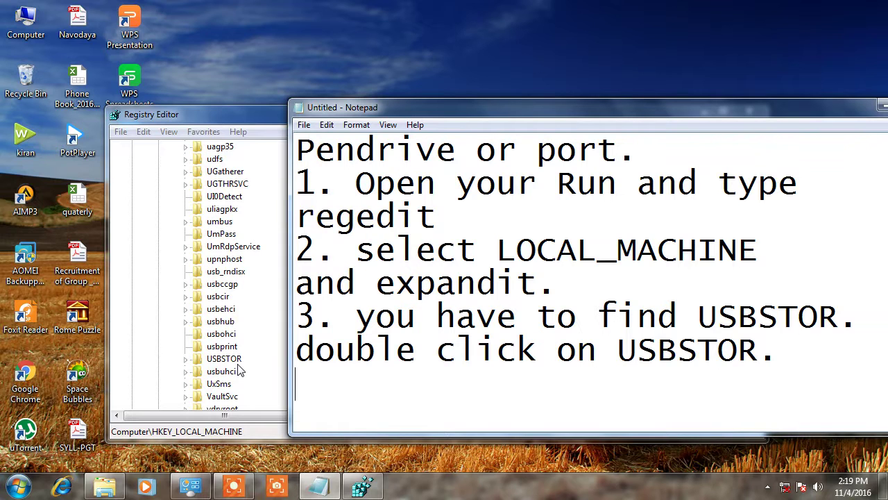
pyautogui.click(880, 105)
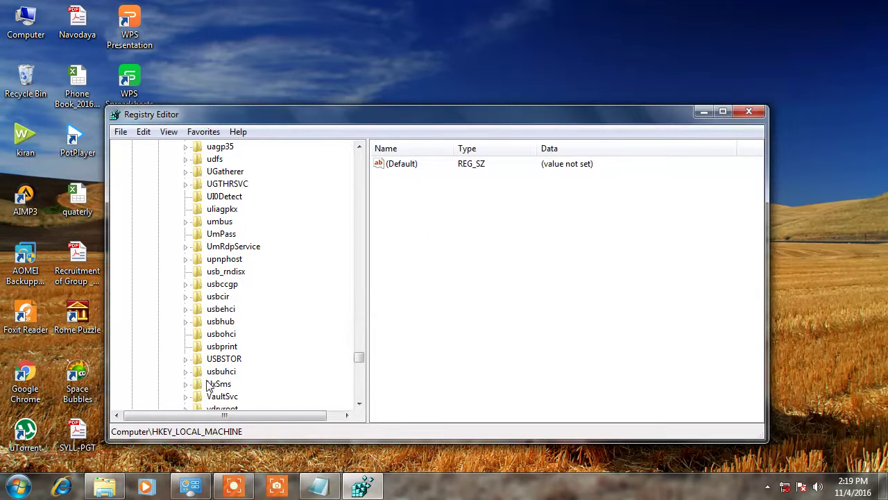
# - Open the USBSTOR key and set its Start DWORD value data to 4 to disable USB pendrives
pyautogui.doubleClick(218, 360)
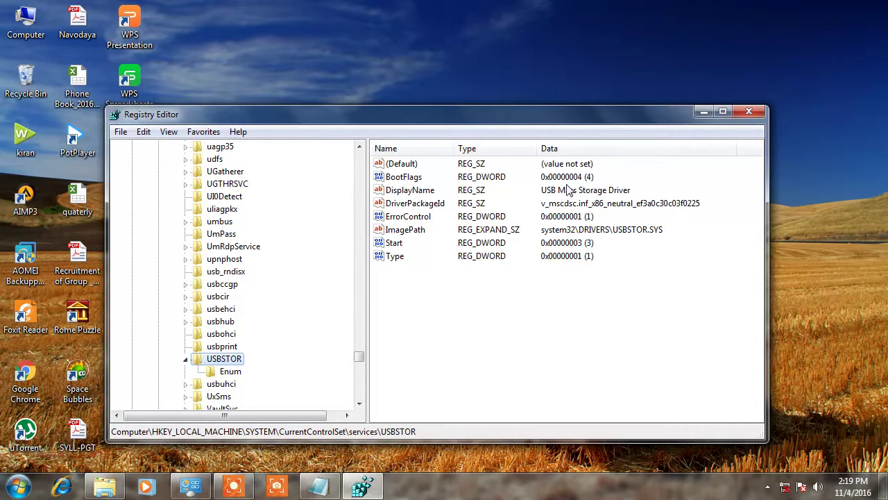
pyautogui.doubleClick(400, 250)
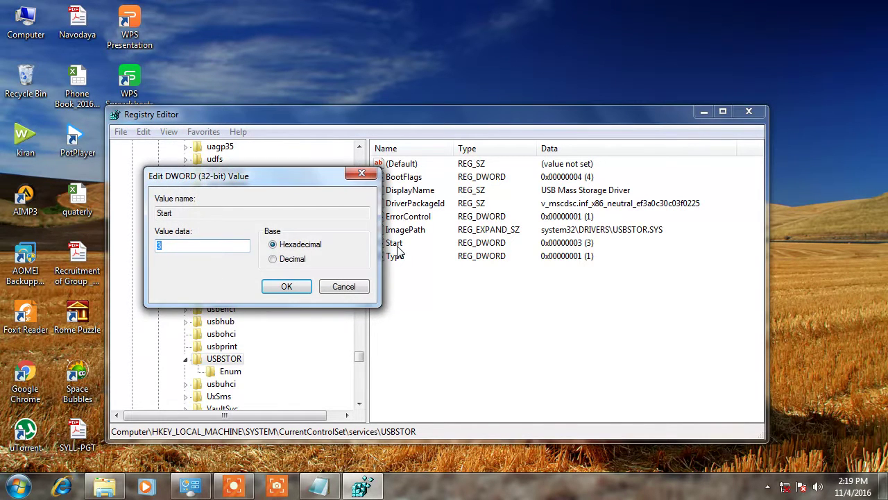
pyautogui.moveTo(255, 179); pyautogui.dragTo(335, 184)
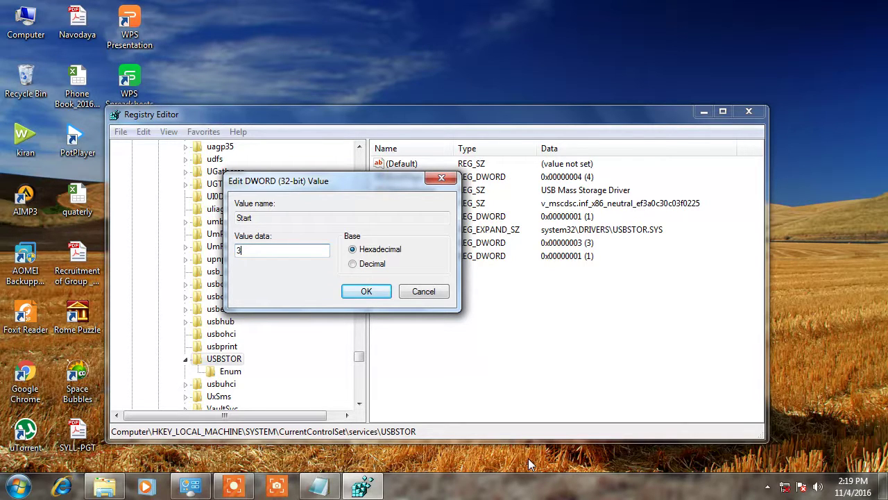
pyautogui.write('4')
pyautogui.click(367, 292)
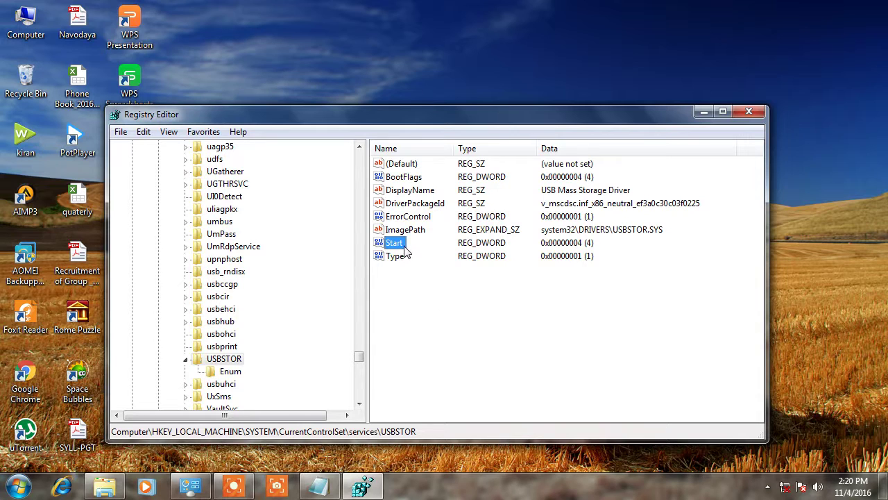
pyautogui.click(520, 324)
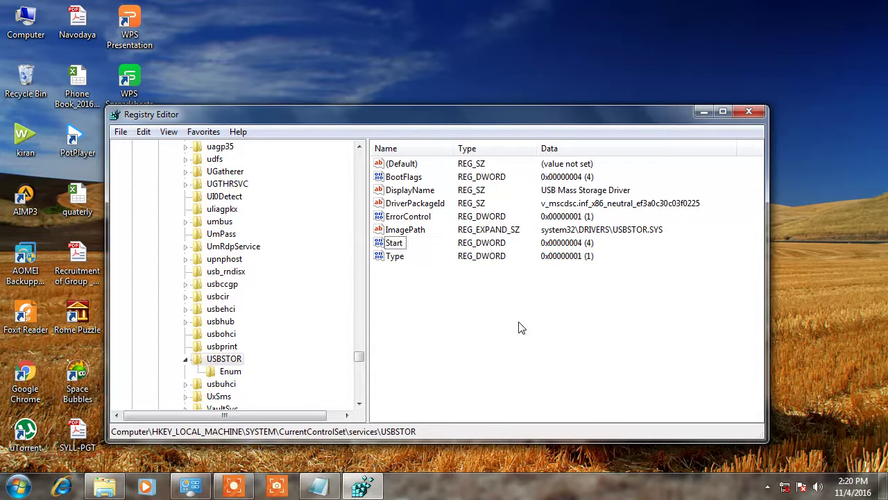
# - Set the Start value data of the USBSTOR key to 3 to enable USB pendrives
pyautogui.doubleClick(395, 244)
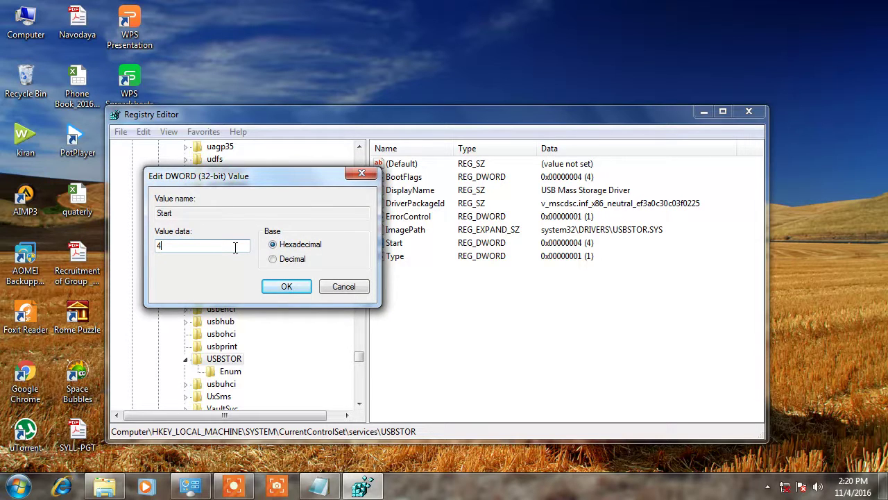
pyautogui.click(287, 286)
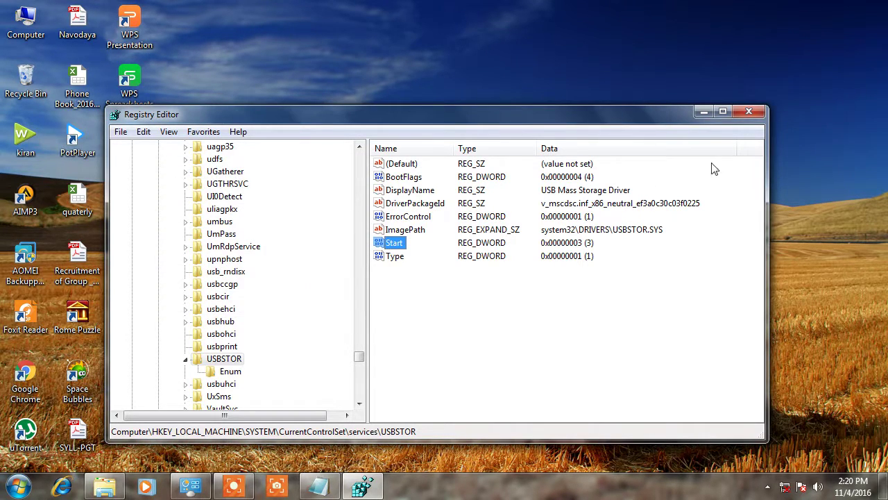
# - Close the Registry Editor and refresh the desktop
pyautogui.click(751, 112)
pyautogui.rightClick(533, 105)
pyautogui.click(579, 148)
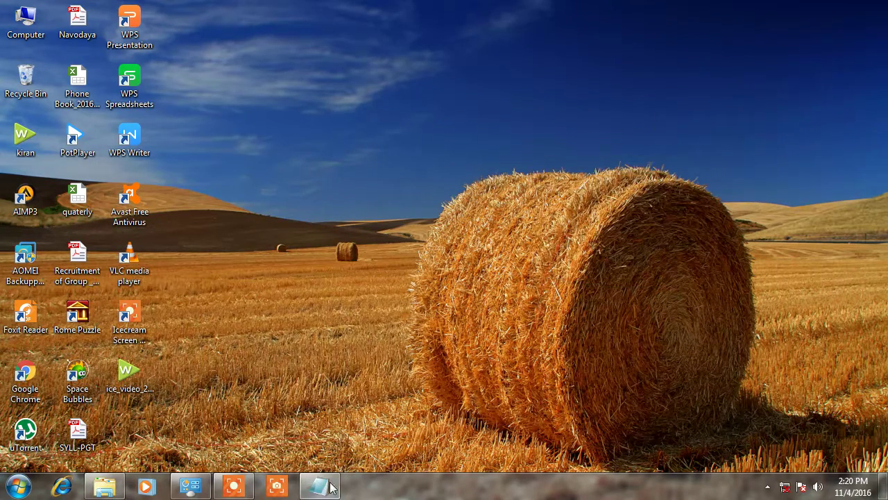